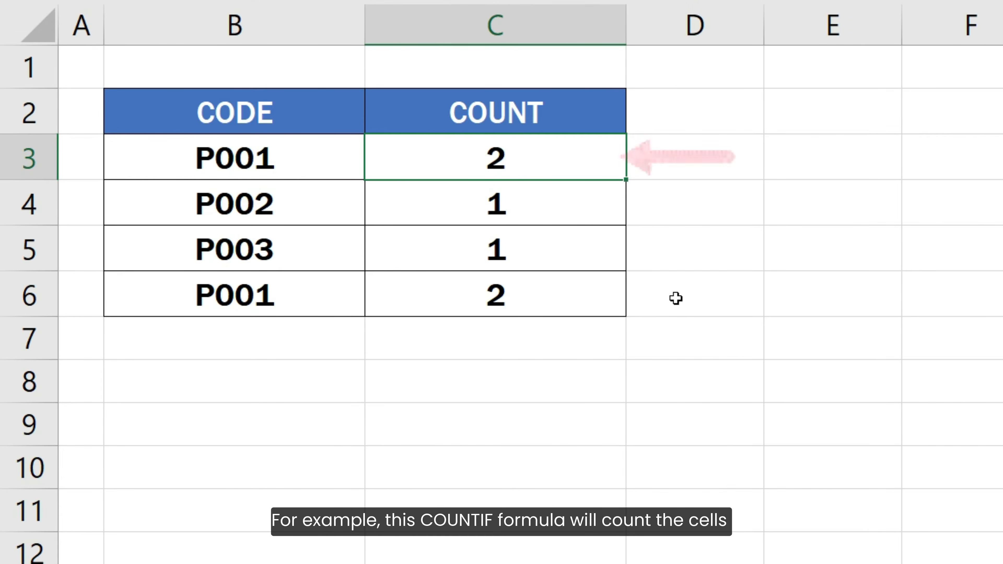
- Enter =COUNTIF(B3:B6, B3) in C3 and inspect the COUNTIF formulas in C4 and C5
{"action": "type", "text": "=COUNTIF(B3:B6, B3)"}
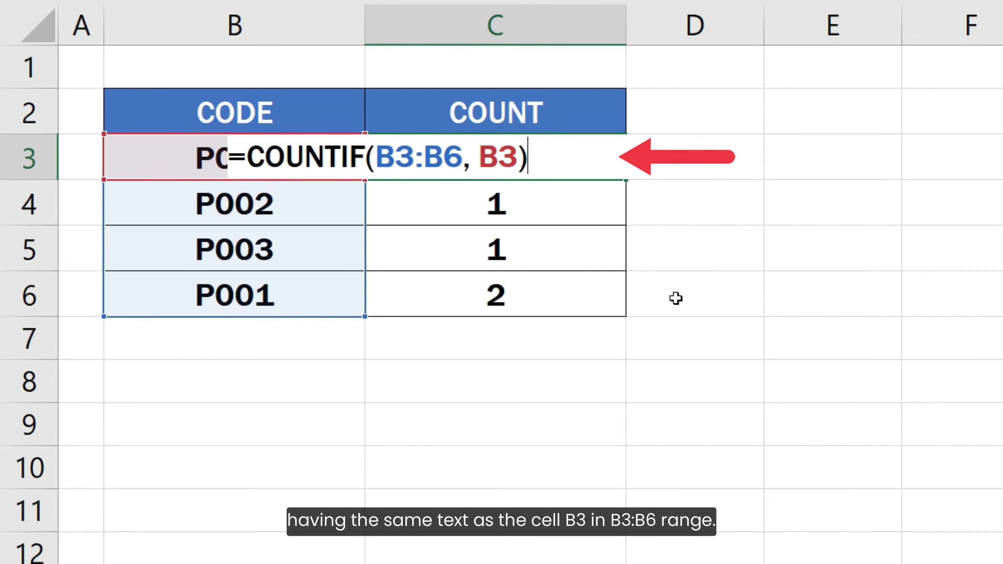
{"action": "key", "text": "Return"}
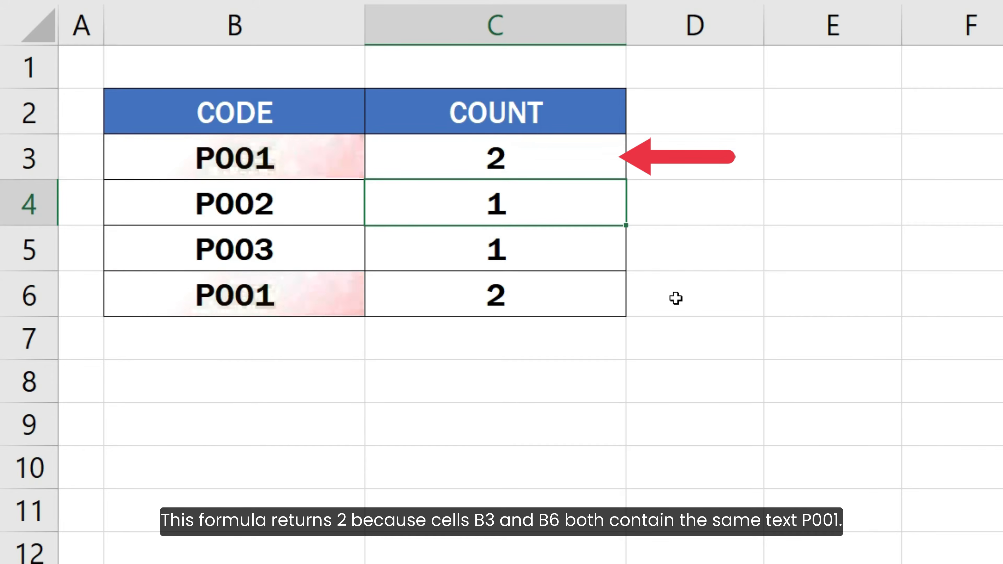
{"action": "key", "text": "F2"}
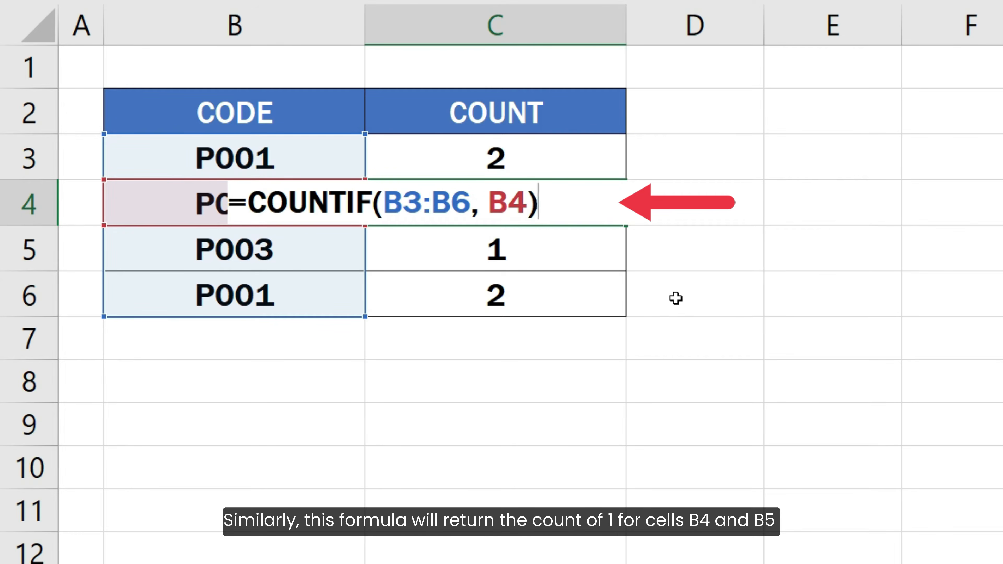
{"action": "key", "text": "Return"}
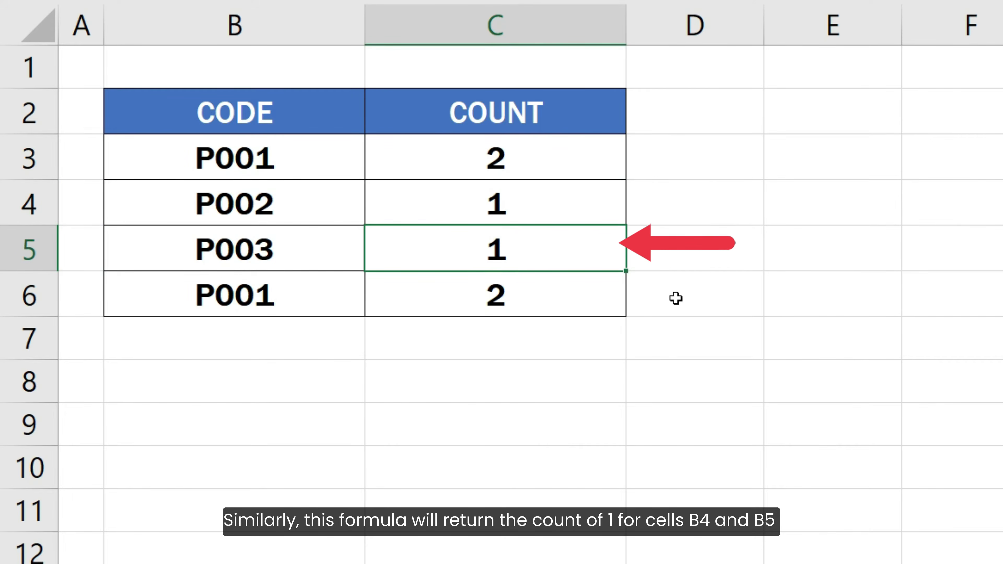
{"action": "key", "text": "F2"}
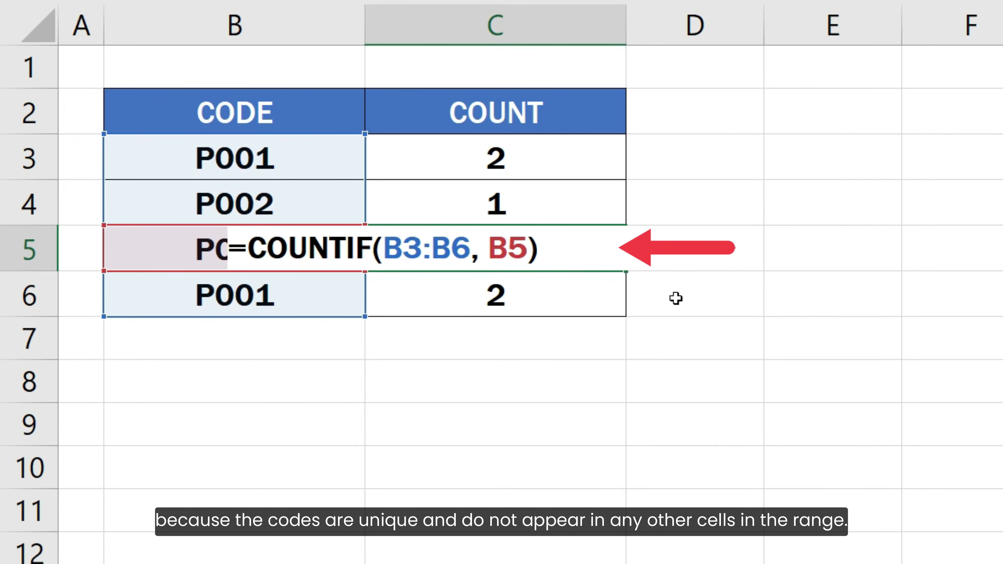
{"action": "key", "text": "Return"}
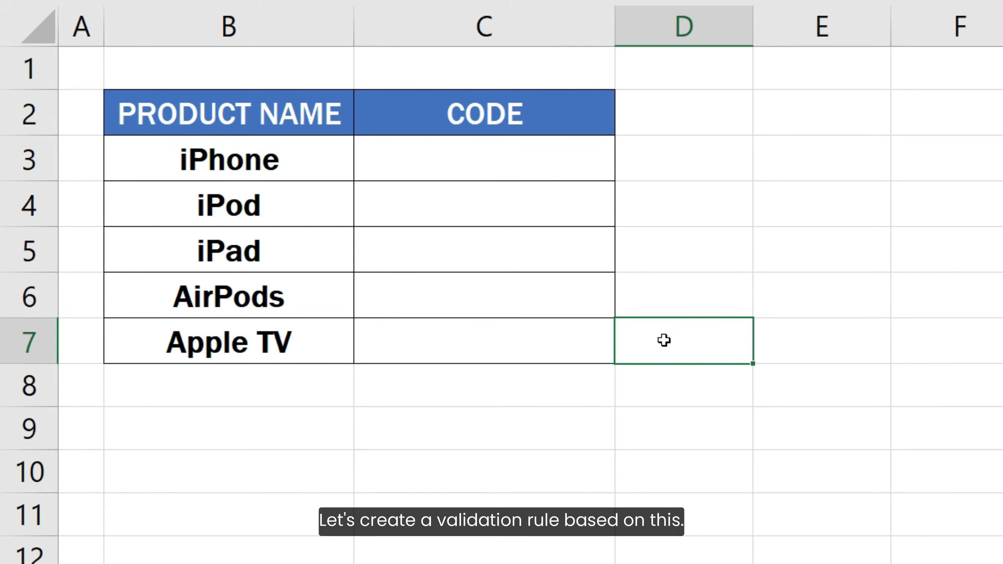
- Give C3:C7 a Custom data-validation rule with formula =COUNTIF(C3:C7, C3) < 2
{"action": "left_click_drag", "start_coordinate": [521, 154], "coordinate": [530, 339]}
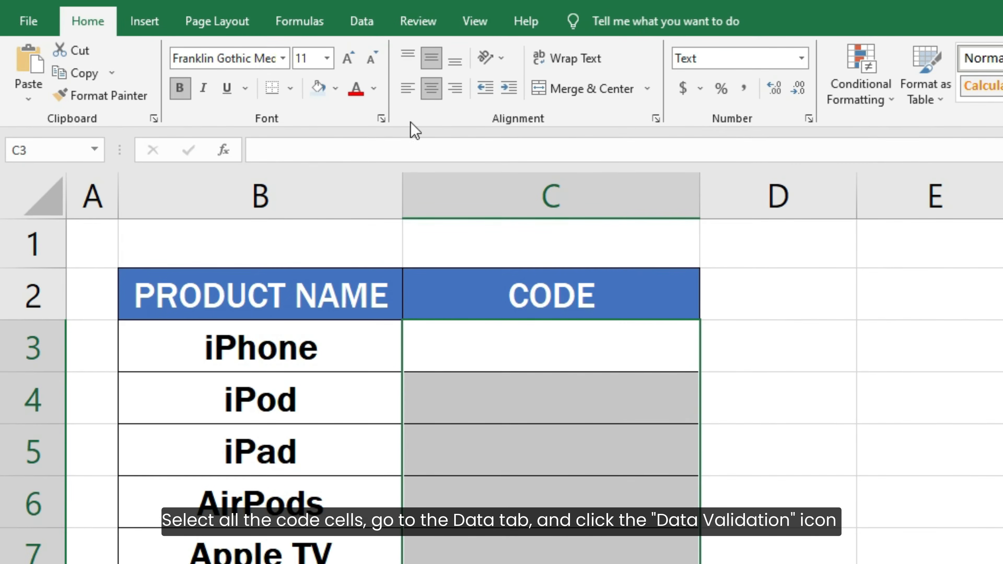
{"action": "left_click", "coordinate": [372, 32]}
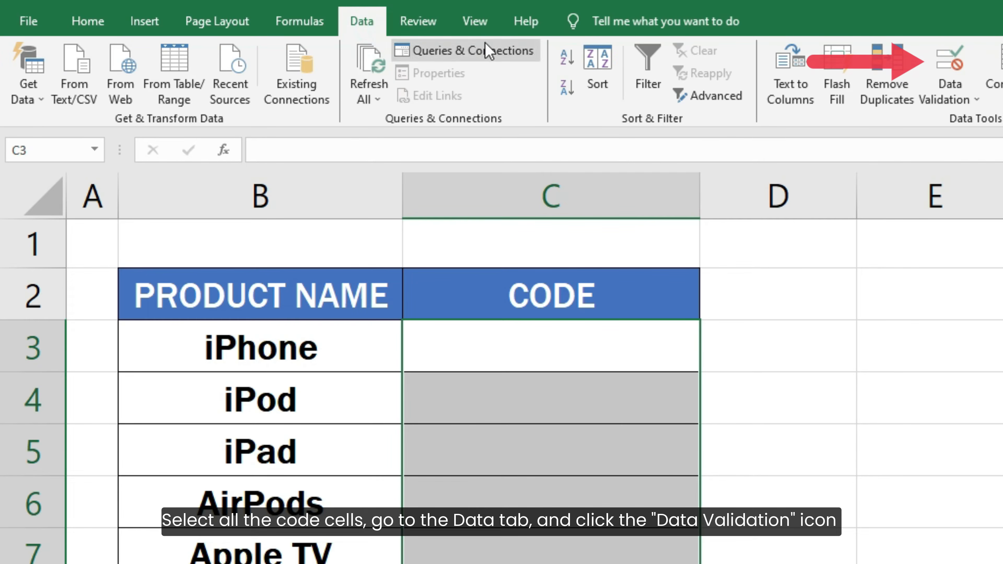
{"action": "left_click", "coordinate": [950, 59]}
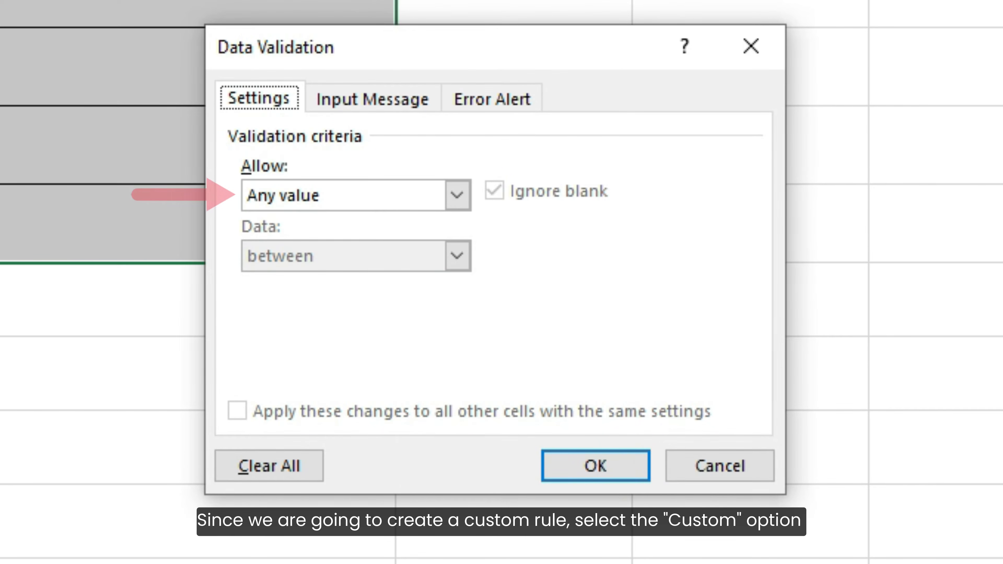
{"action": "left_click", "coordinate": [459, 195]}
{"action": "left_click", "coordinate": [405, 357]}
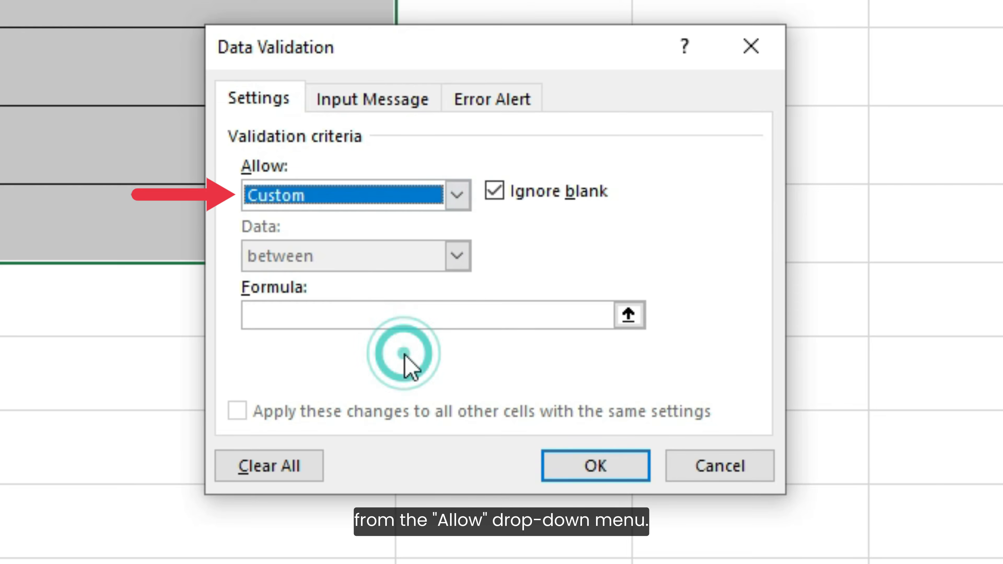
{"action": "left_click", "coordinate": [398, 319]}
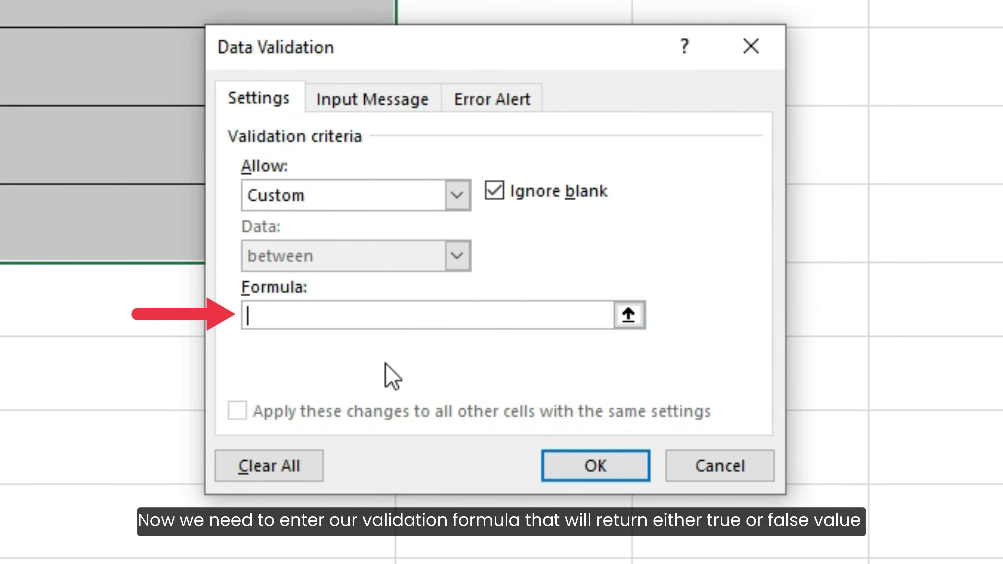
{"action": "type", "text": "=COUN"}
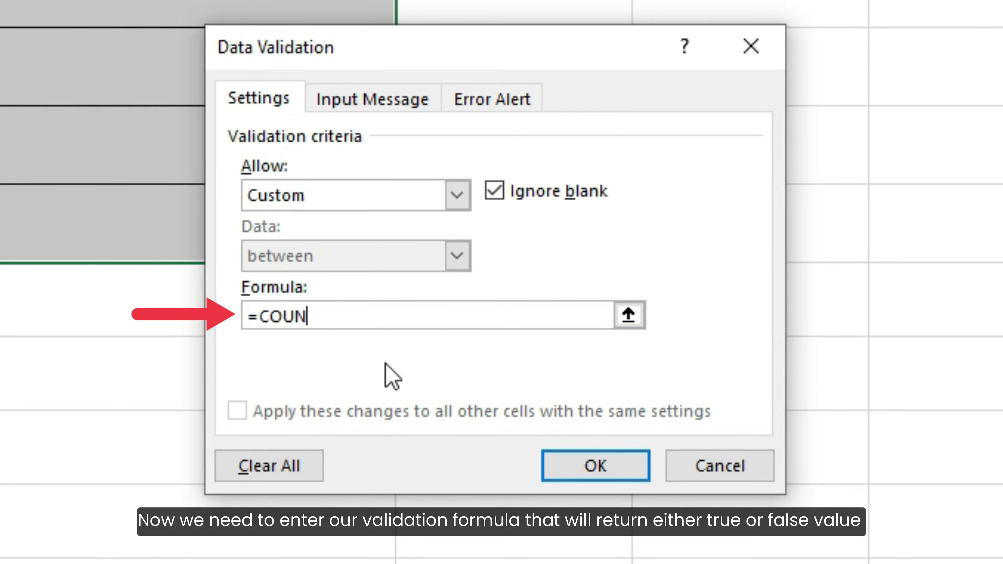
{"action": "type", "text": "TIF(C3:C7"}
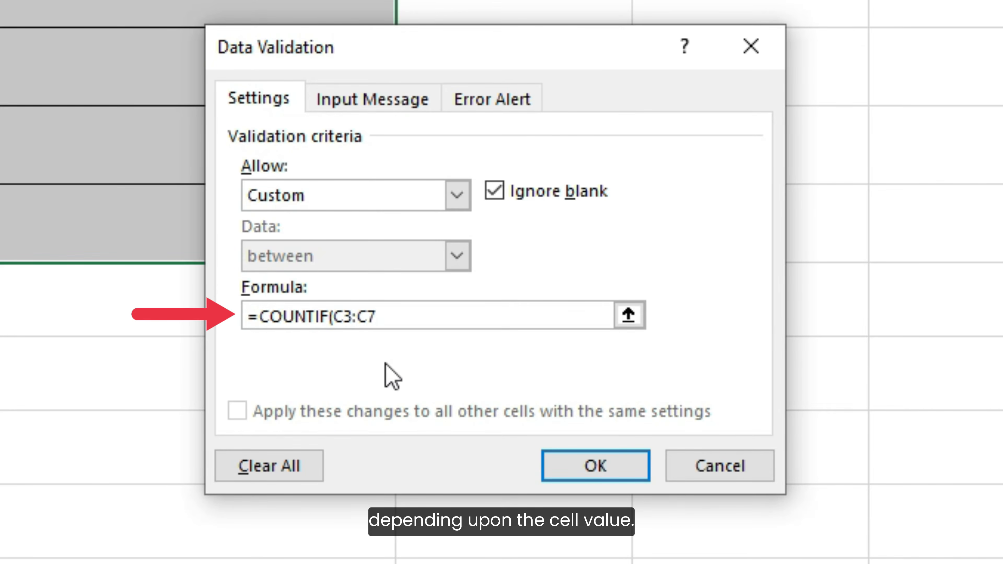
{"action": "type", "text": ", C3) <"}
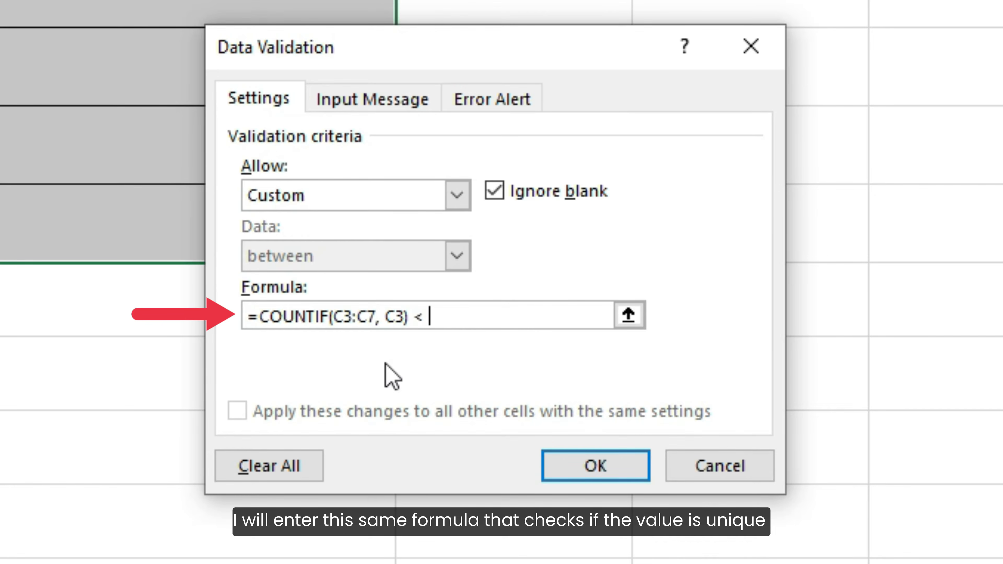
{"action": "type", "text": " 2"}
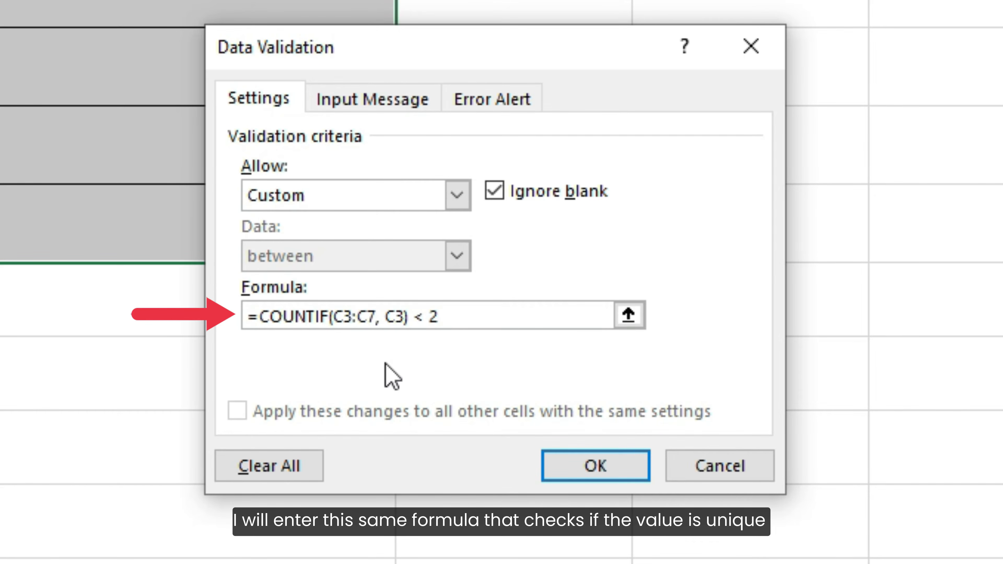
- Make the rule's range absolute as $C$3:$C$7 and apply the validation
{"action": "left_click", "coordinate": [334, 316]}
{"action": "type", "text": "$"}
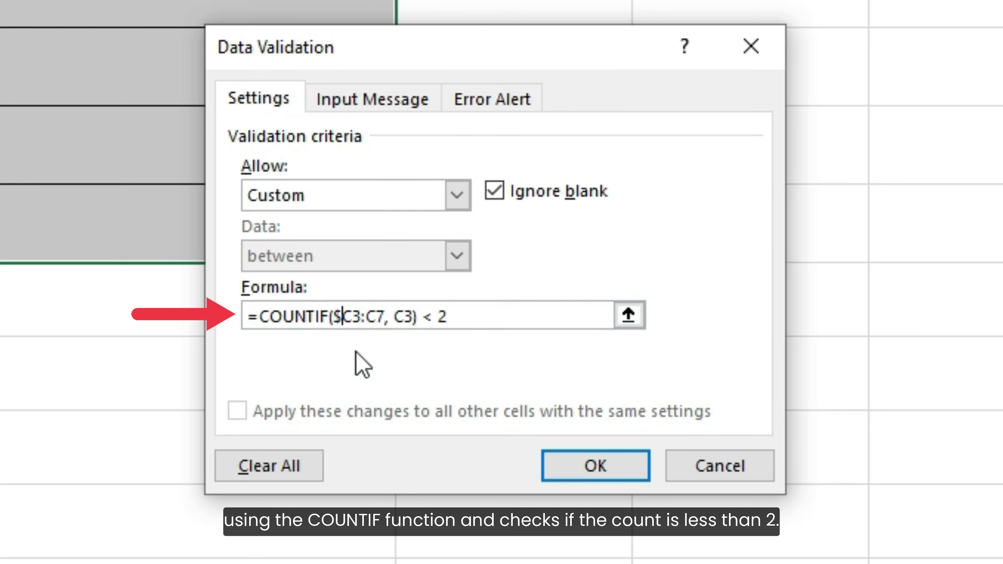
{"action": "left_click", "coordinate": [352, 318]}
{"action": "type", "text": "$"}
{"action": "left_click", "coordinate": [372, 316]}
{"action": "type", "text": "$"}
{"action": "left_click", "coordinate": [395, 316]}
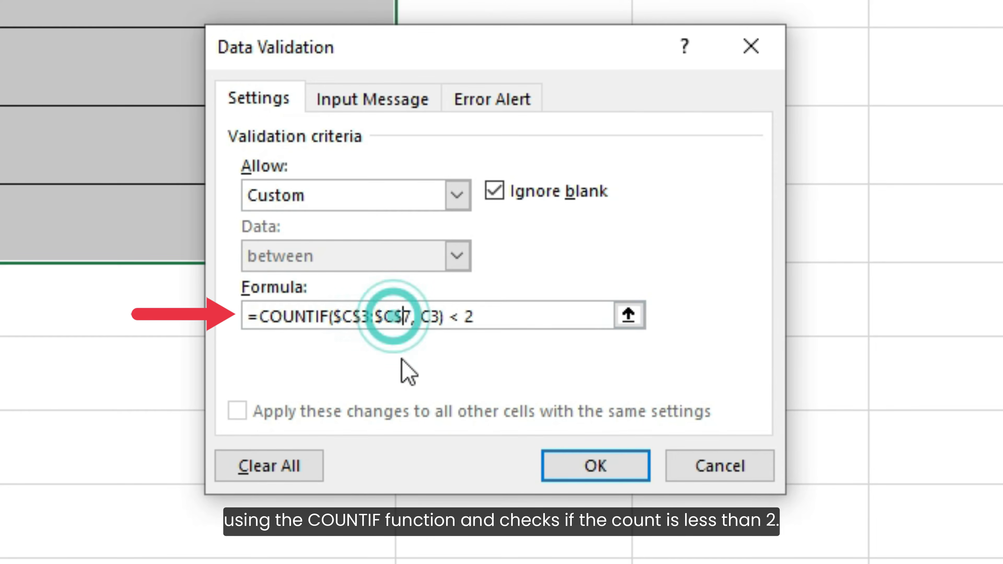
{"action": "type", "text": "$"}
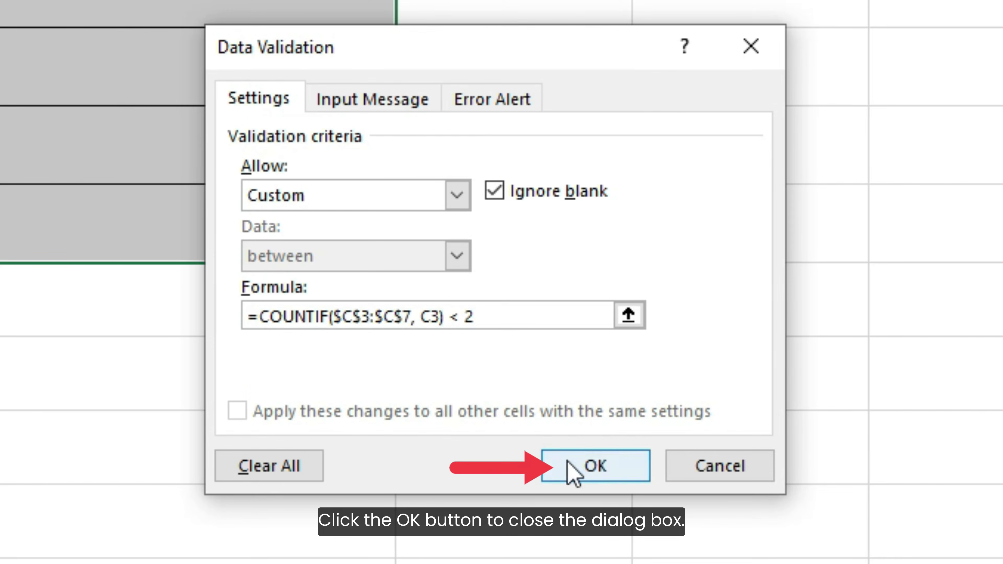
{"action": "left_click", "coordinate": [574, 470]}
- Enter codes P001 in C3 and P002 in C4
{"action": "left_click", "coordinate": [464, 69]}
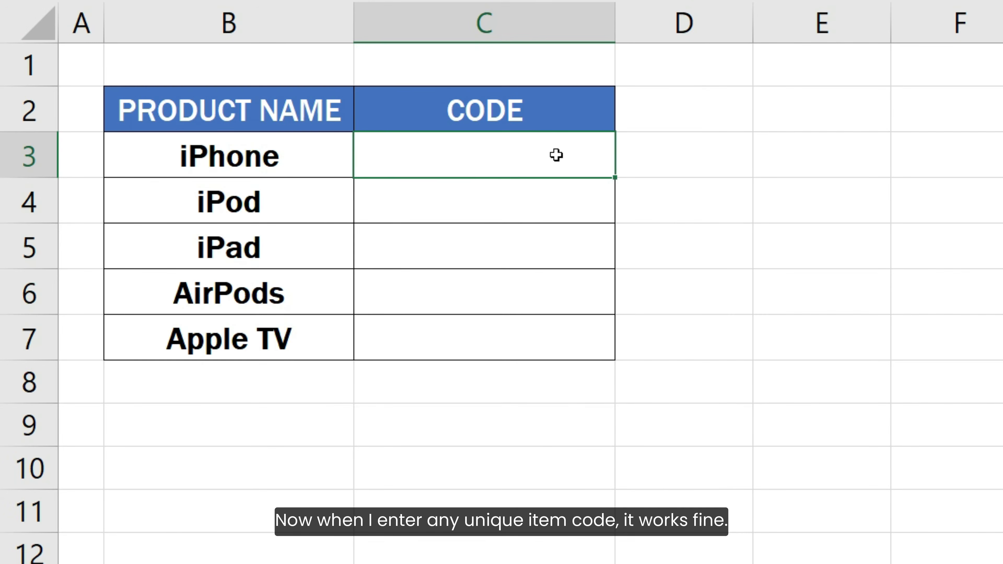
{"action": "type", "text": "P001"}
{"action": "key", "text": "Return"}
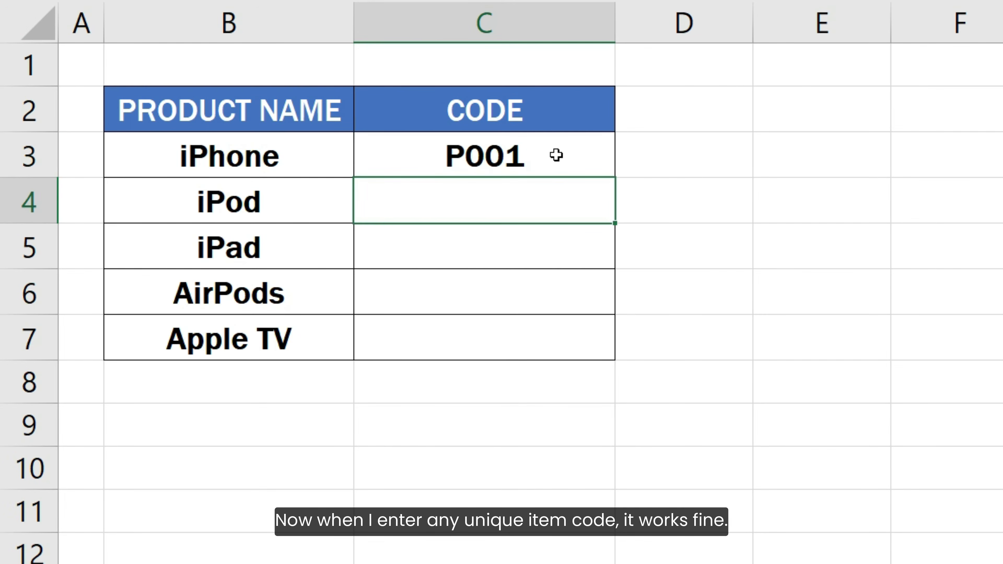
{"action": "type", "text": "P002"}
{"action": "key", "text": "Return"}
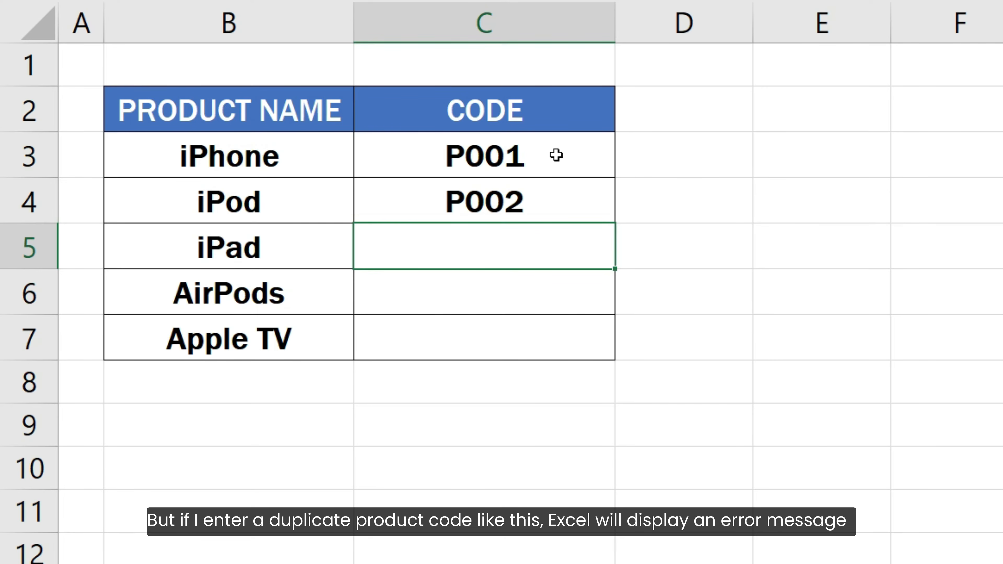
- Try a duplicate P001 in C5 and cancel the rejected entry
{"action": "type", "text": "P001"}
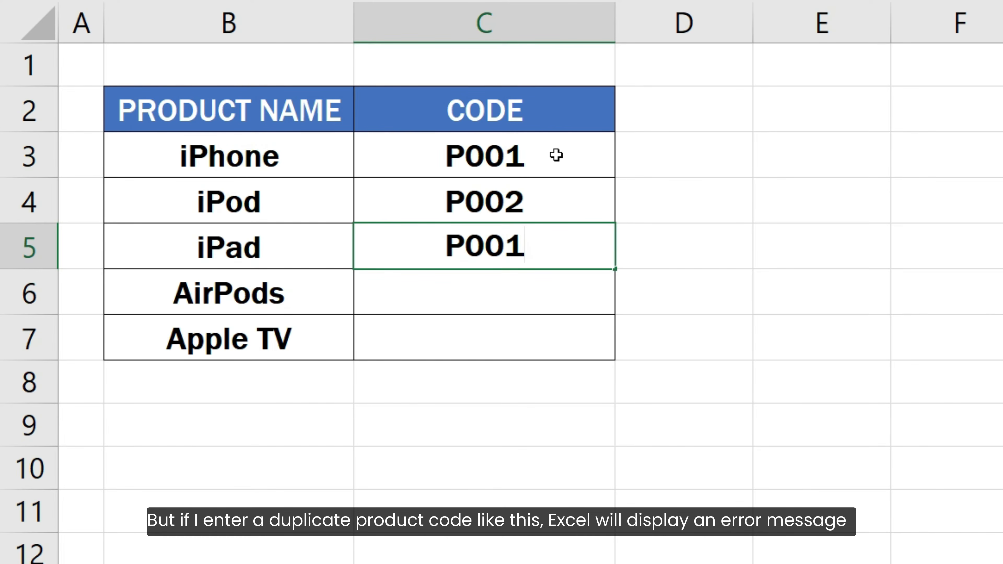
{"action": "key", "text": "Return"}
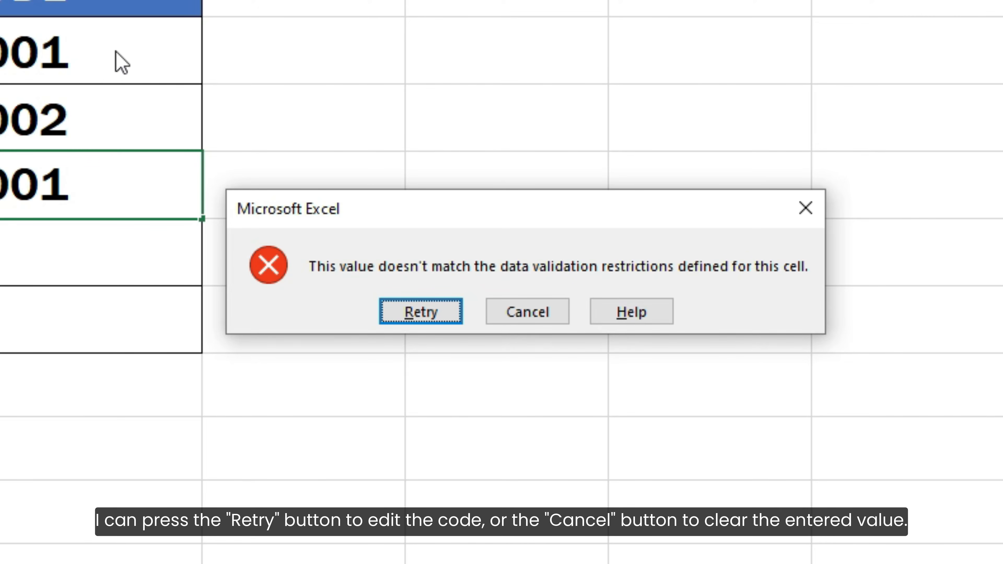
{"action": "left_click", "coordinate": [521, 312]}
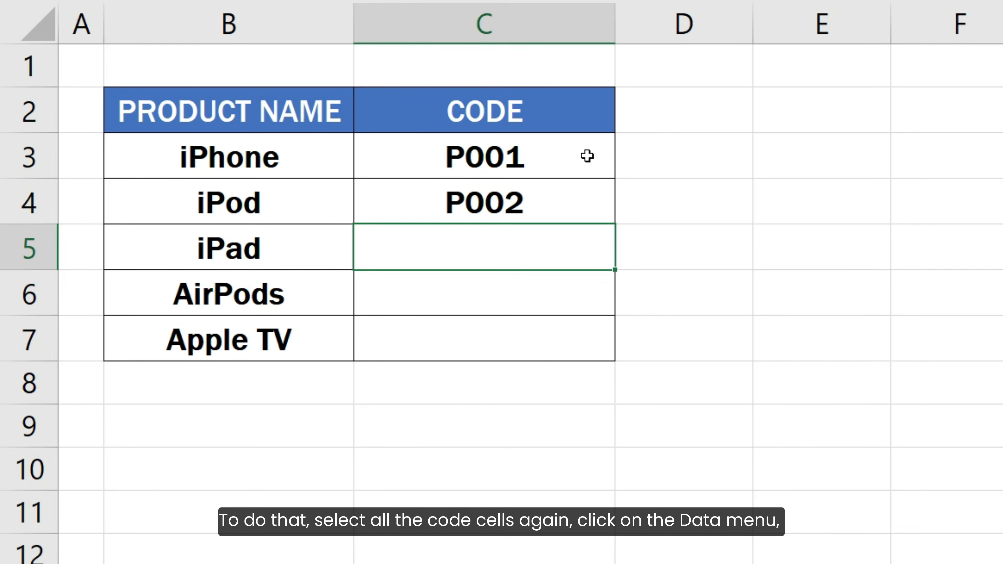
- Add an error alert to C3:C7 titled 'Invalid code' with message 'Please enter a unique product code.'
{"action": "left_click_drag", "start_coordinate": [587, 155], "coordinate": [579, 343]}
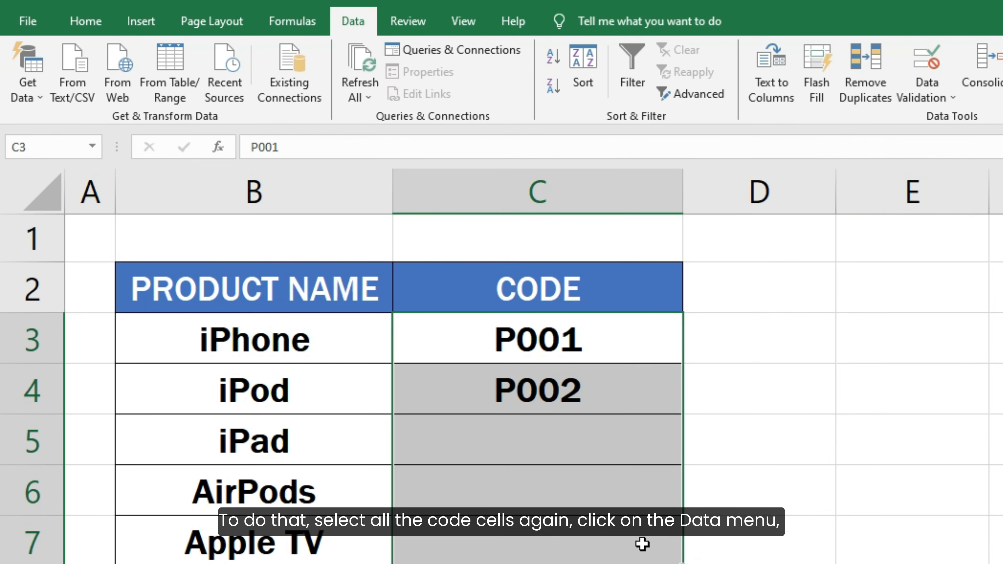
{"action": "left_click", "coordinate": [924, 62]}
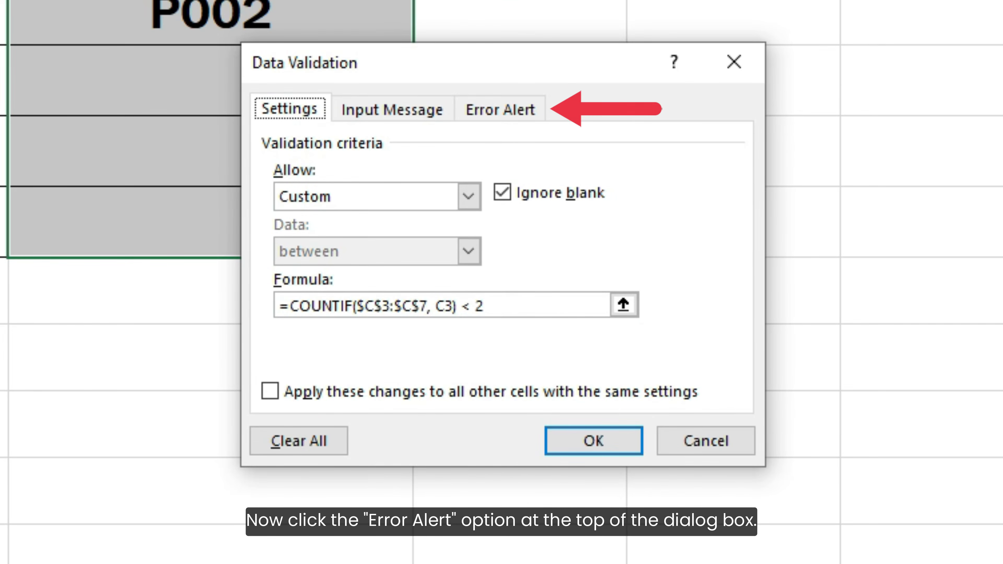
{"action": "left_click", "coordinate": [509, 111]}
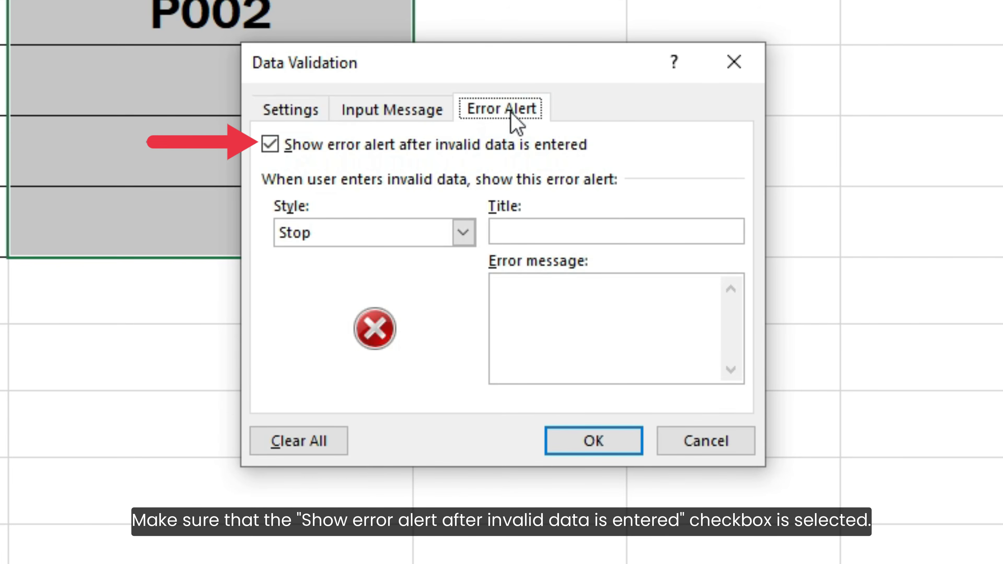
{"action": "left_click", "coordinate": [511, 228]}
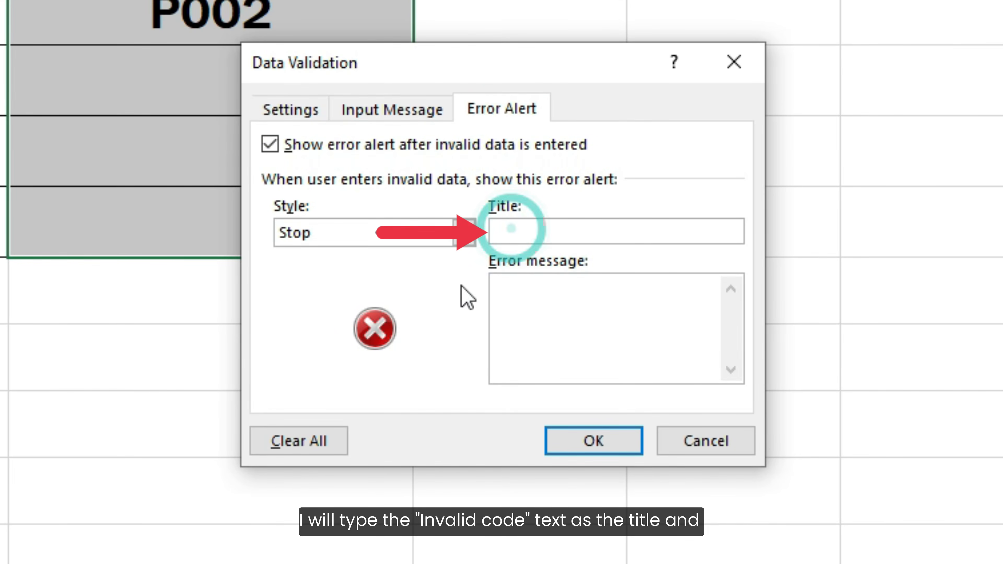
{"action": "type", "text": "Invalid co"}
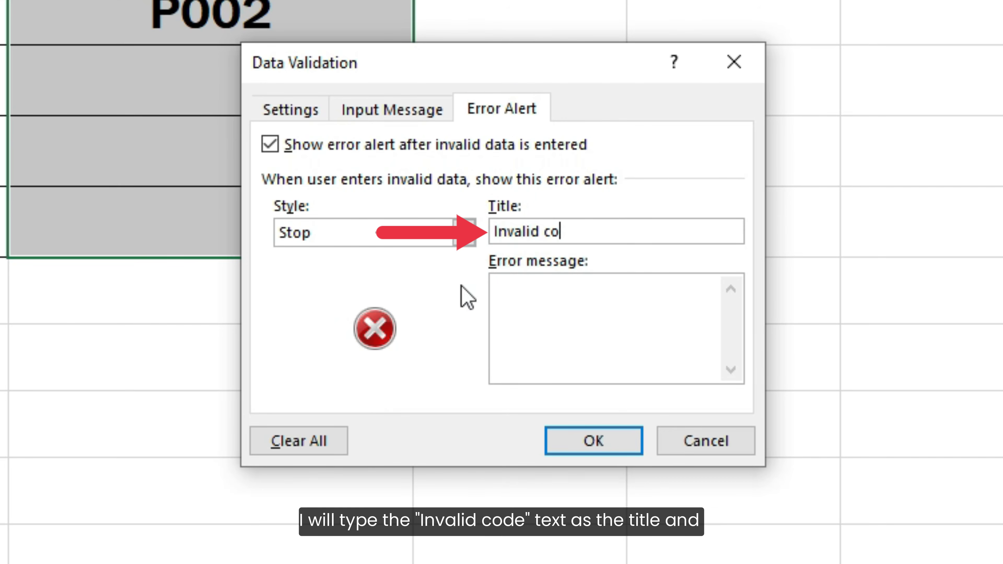
{"action": "type", "text": "de"}
{"action": "left_click", "coordinate": [451, 308]}
{"action": "type", "text": "Ple"}
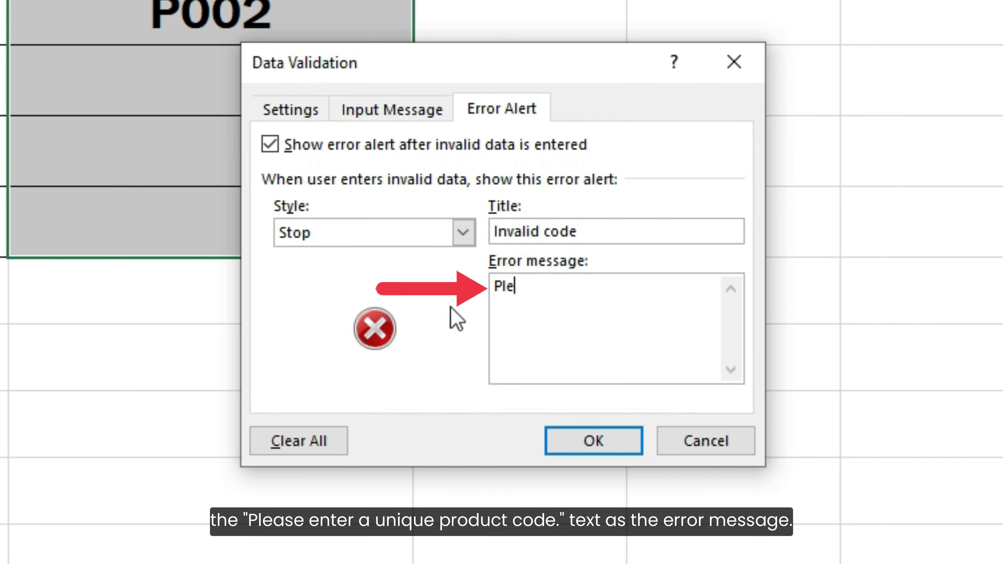
{"action": "type", "text": "ase enter a unique"}
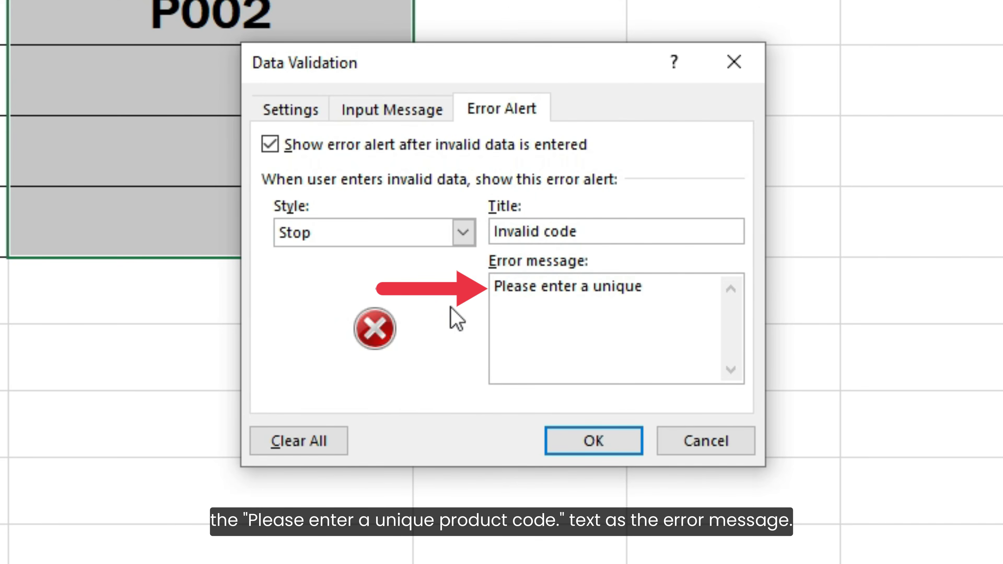
{"action": "type", "text": " product code."}
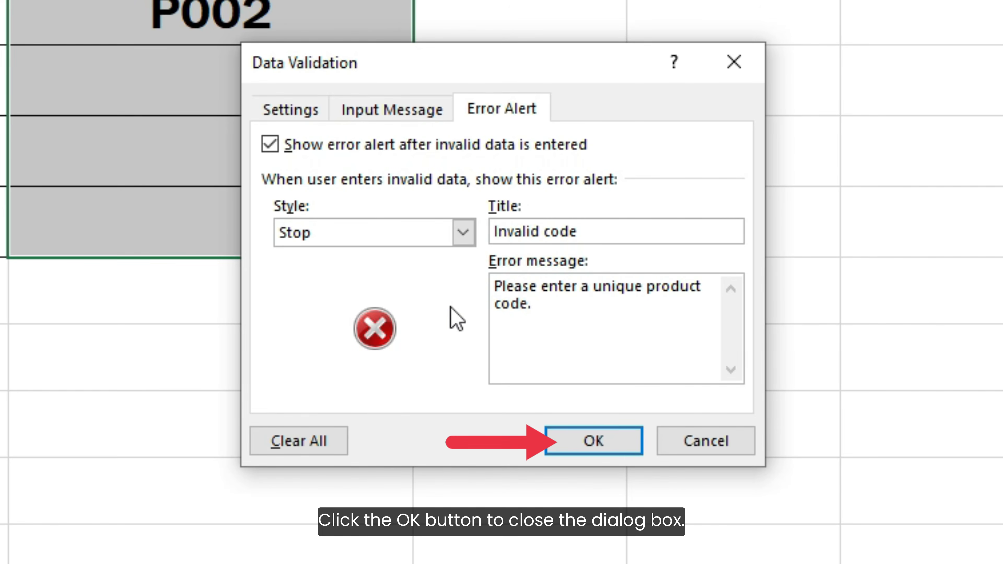
{"action": "left_click", "coordinate": [571, 443]}
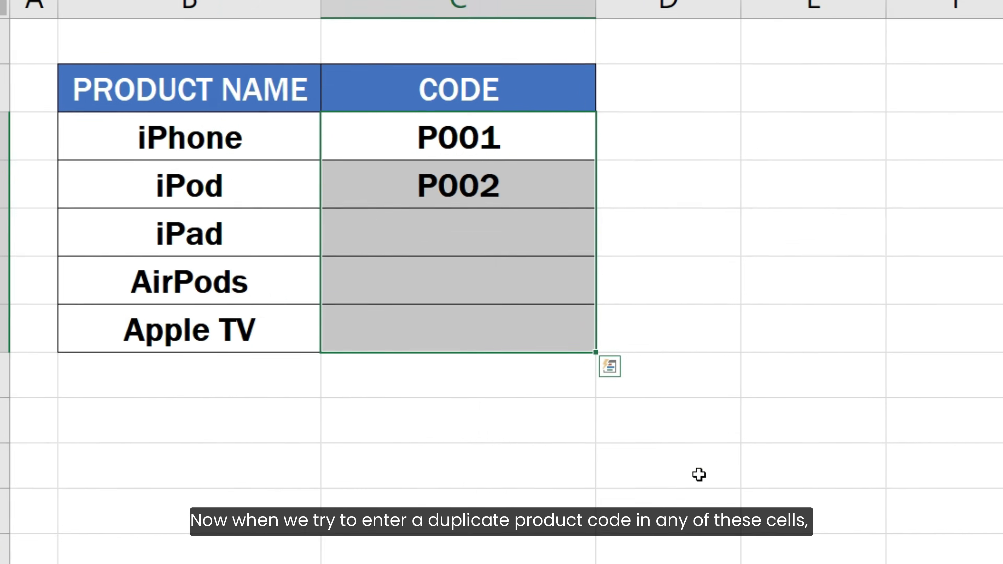
- Enter a duplicate P001 in C5 to trigger the custom Invalid code alert
{"action": "left_click", "coordinate": [529, 231]}
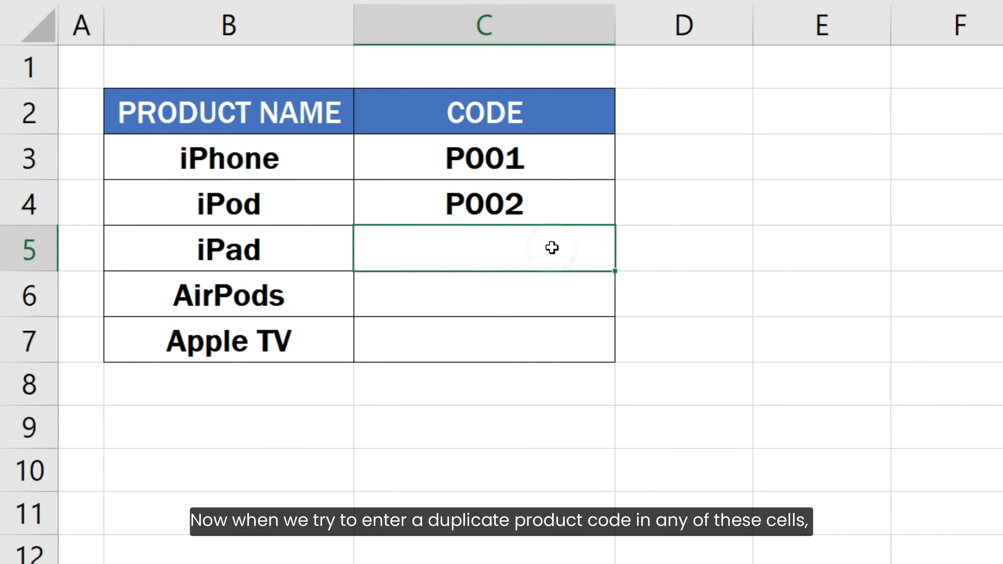
{"action": "type", "text": "P001"}
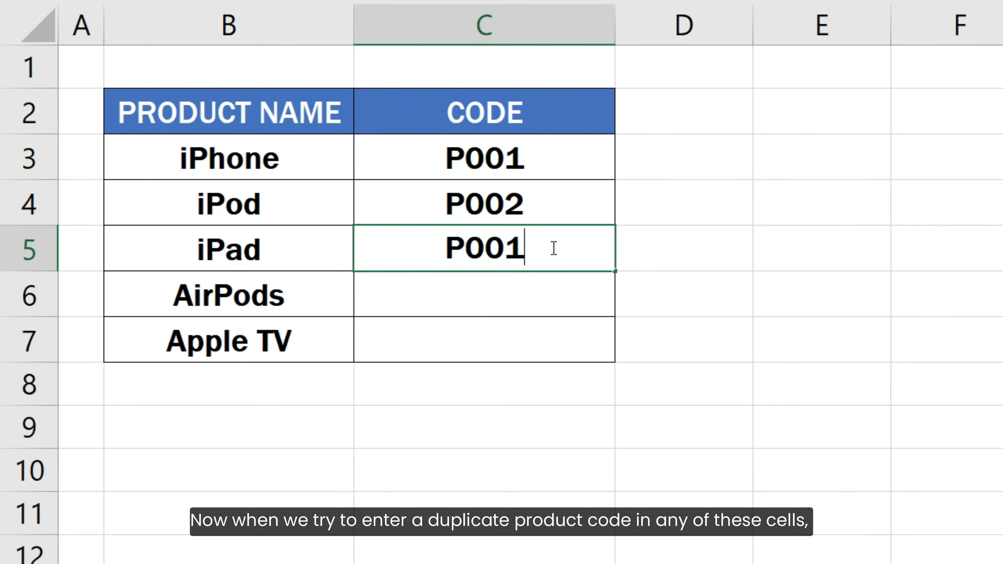
{"action": "key", "text": "Return"}
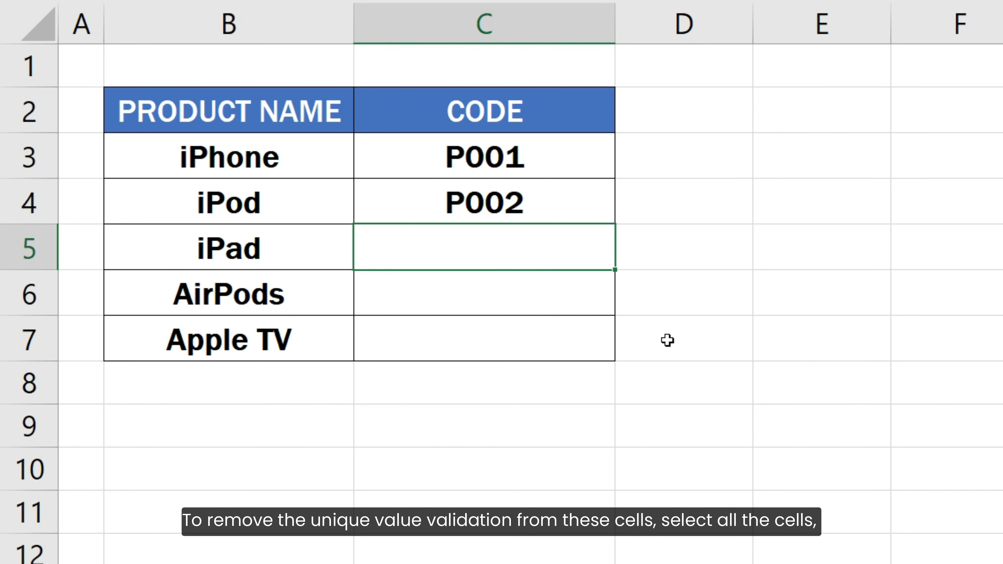
- Clear all data-validation settings from C3:C7
{"action": "left_click_drag", "start_coordinate": [555, 160], "coordinate": [551, 329]}
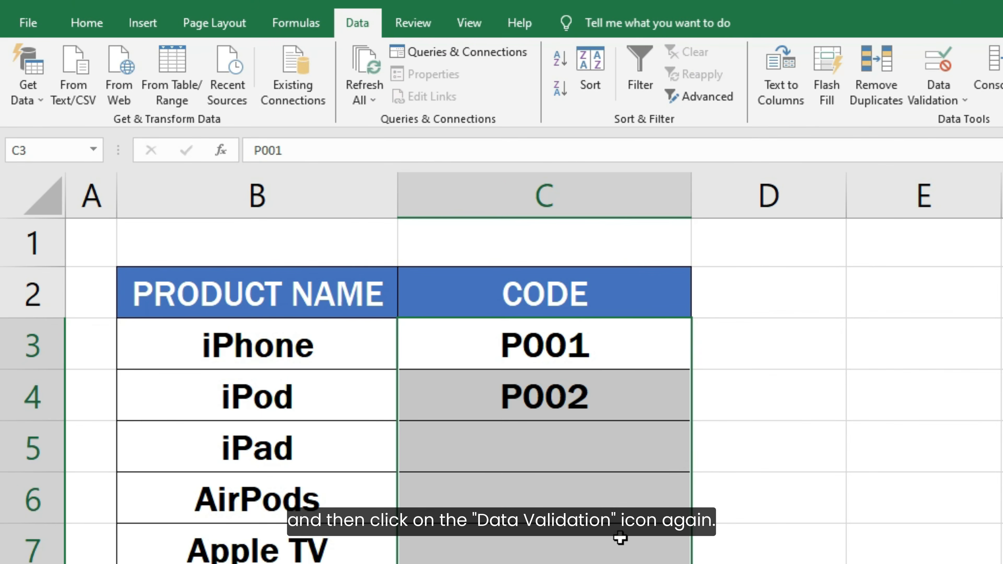
{"action": "left_click", "coordinate": [926, 70]}
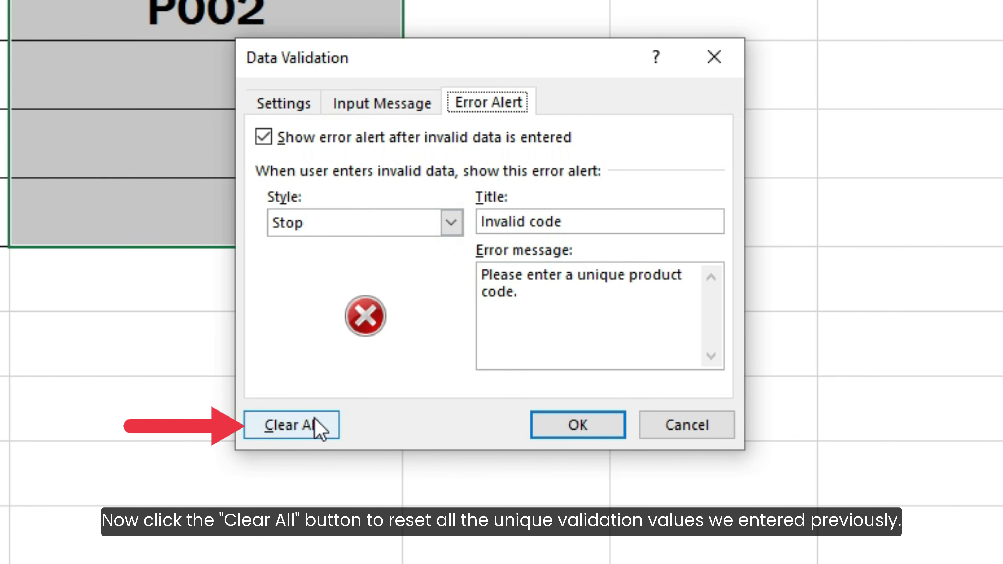
{"action": "left_click", "coordinate": [319, 428]}
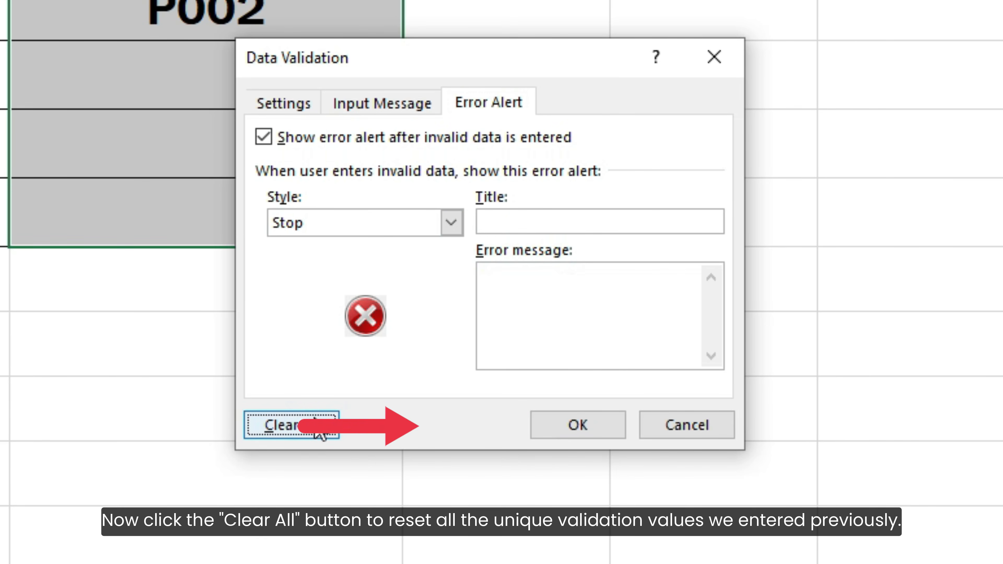
{"action": "left_click", "coordinate": [544, 433]}
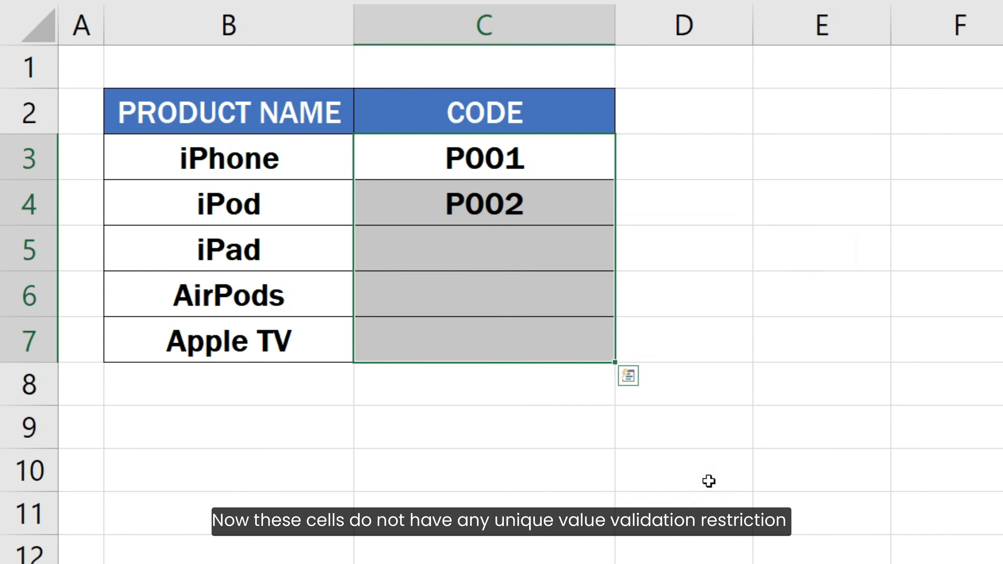
- Enter P001 in C5 and P002 in C6, confirming duplicates are accepted
{"action": "left_click", "coordinate": [550, 247]}
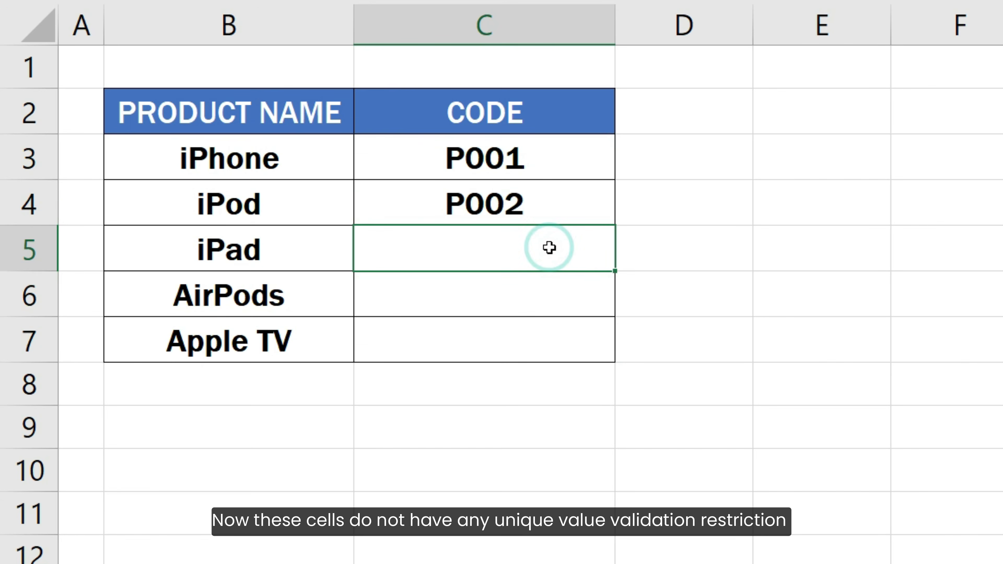
{"action": "type", "text": "P001"}
{"action": "key", "text": "Return"}
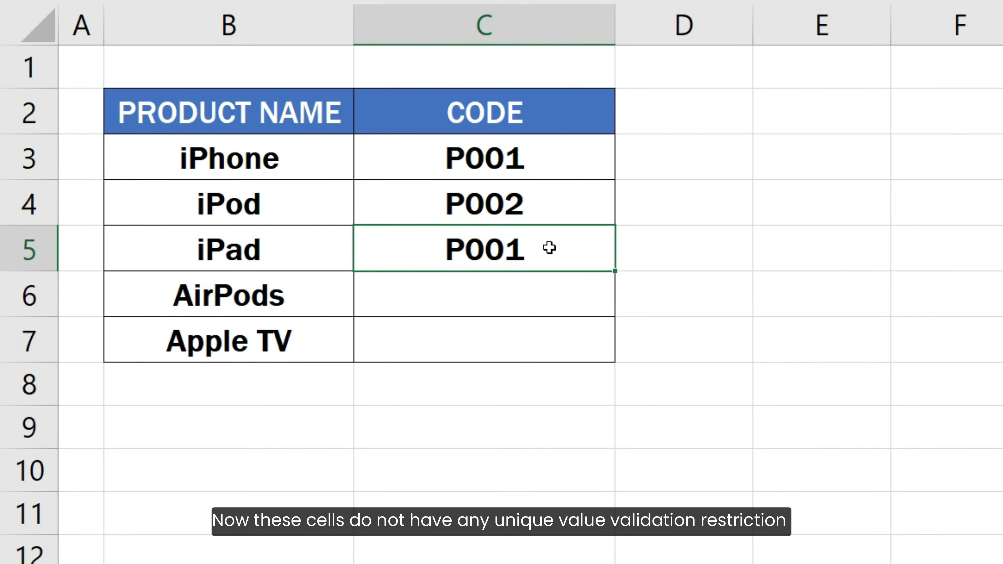
{"action": "type", "text": "P002"}
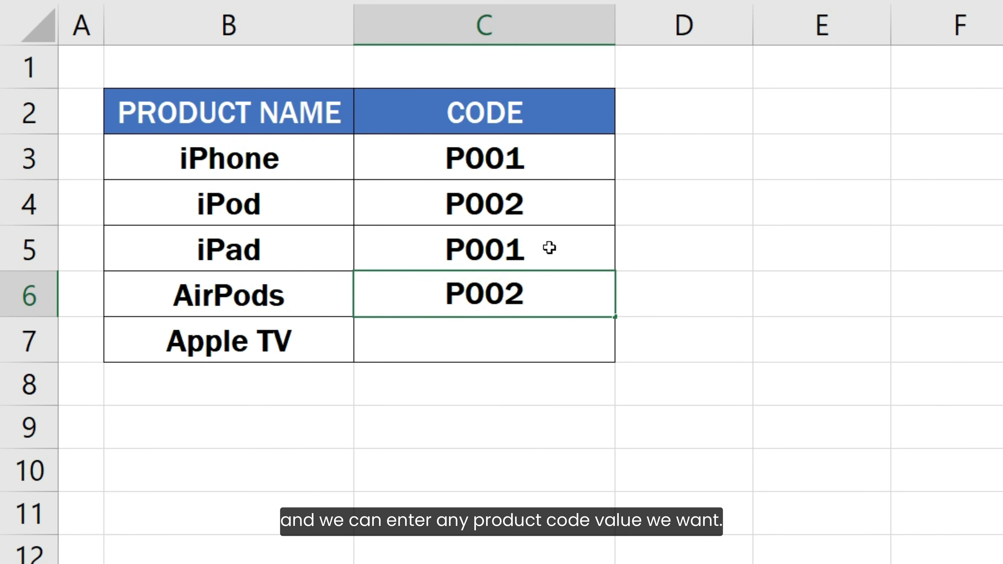
{"action": "key", "text": "Return"}
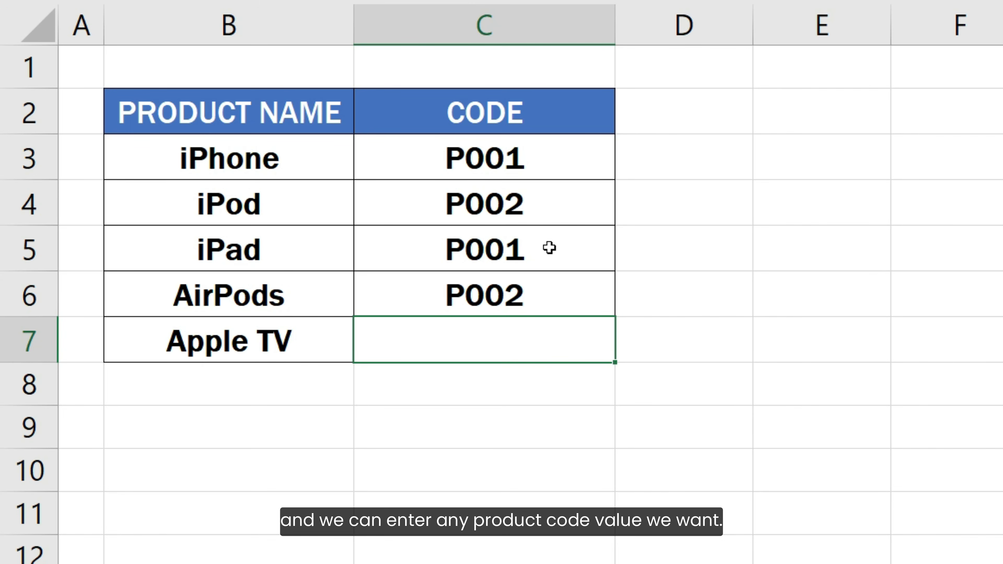